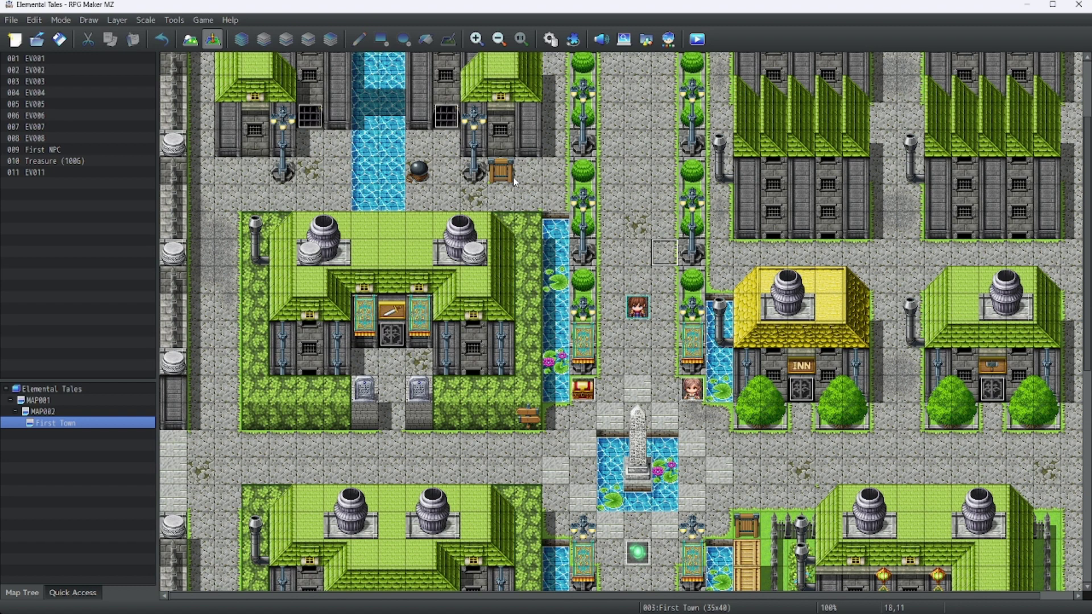
{"action": "left_click", "coordinate": [550, 40]}
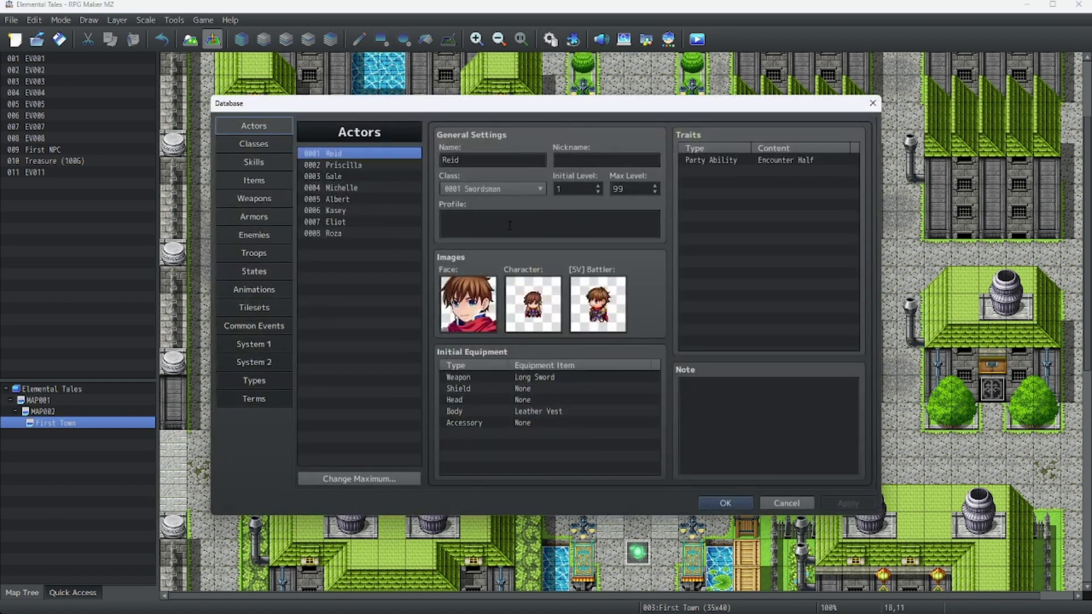
{"action": "left_click", "coordinate": [364, 164]}
{"action": "left_click", "coordinate": [365, 178]}
{"action": "left_click", "coordinate": [367, 189]}
{"action": "left_click", "coordinate": [368, 200]}
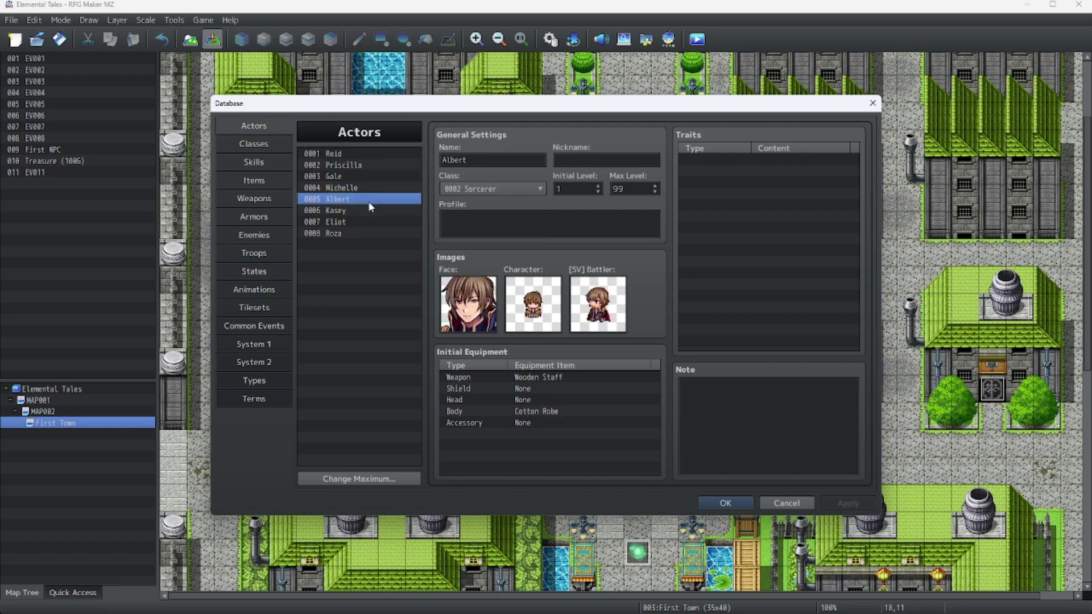
{"action": "left_click", "coordinate": [364, 211]}
{"action": "left_click", "coordinate": [359, 222]}
{"action": "left_click", "coordinate": [355, 232]}
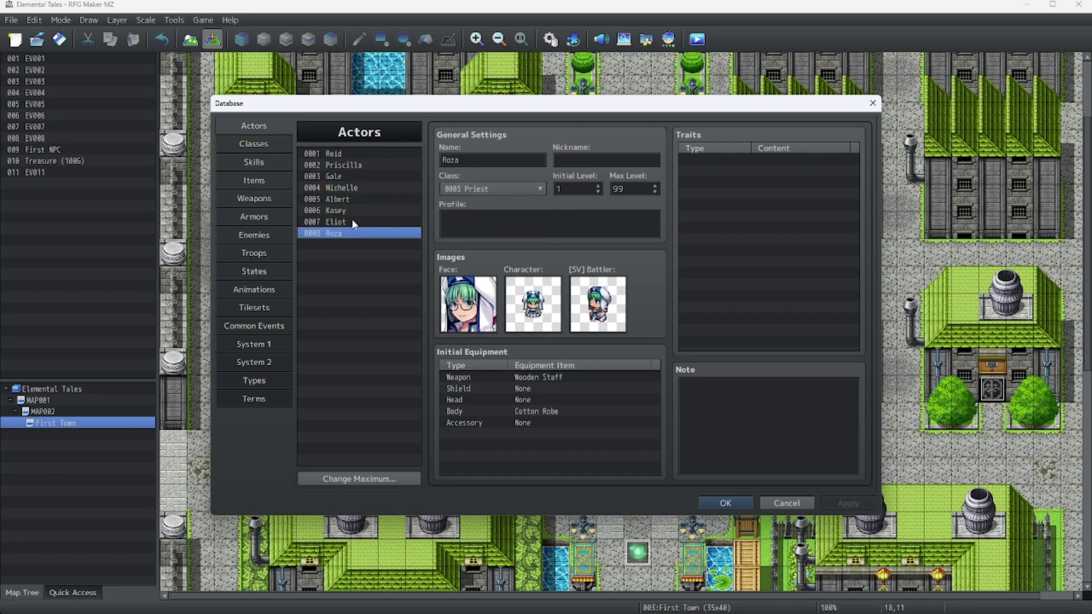
{"action": "left_click", "coordinate": [350, 156]}
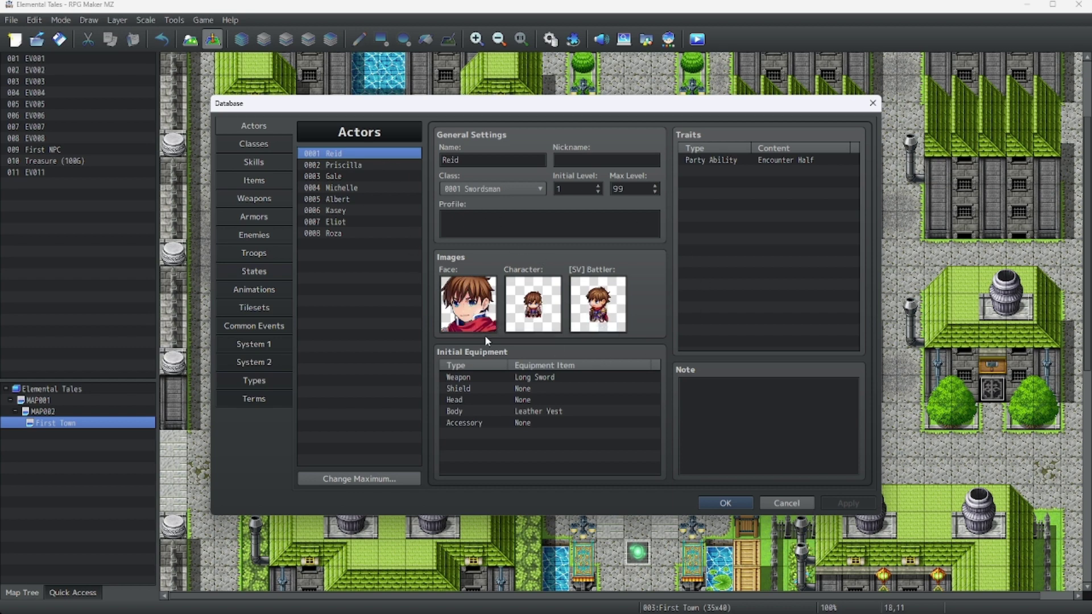
{"action": "mouse_move", "coordinate": [472, 314]}
{"action": "mouse_move", "coordinate": [545, 310]}
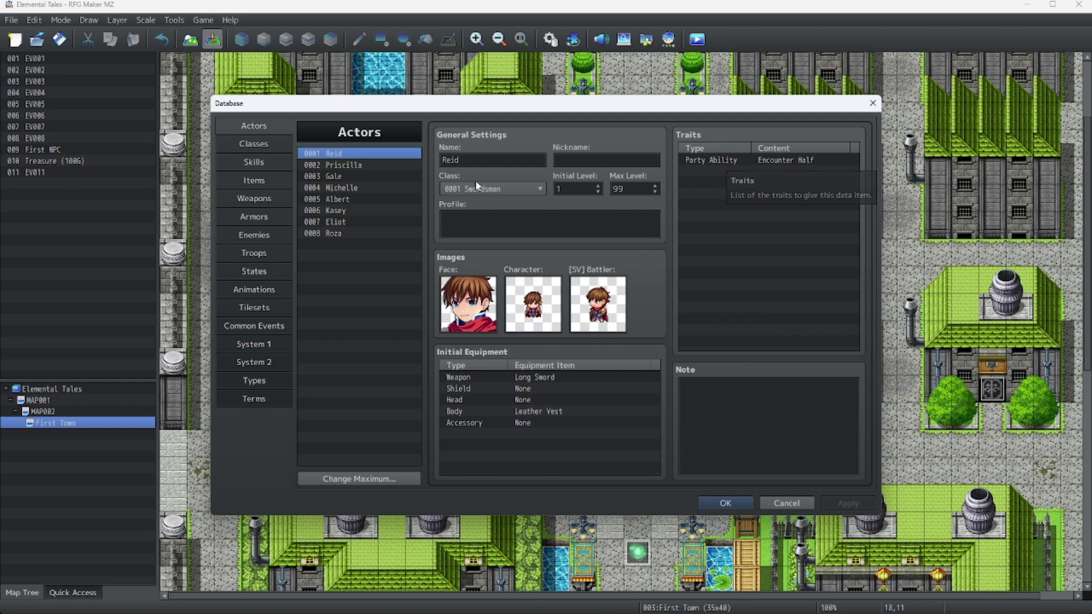
Step: Replace Reid's Party Ability trait with State Resist 0004 Poison, then delete that trait
{"action": "left_click", "coordinate": [365, 164]}
{"action": "left_click", "coordinate": [393, 154]}
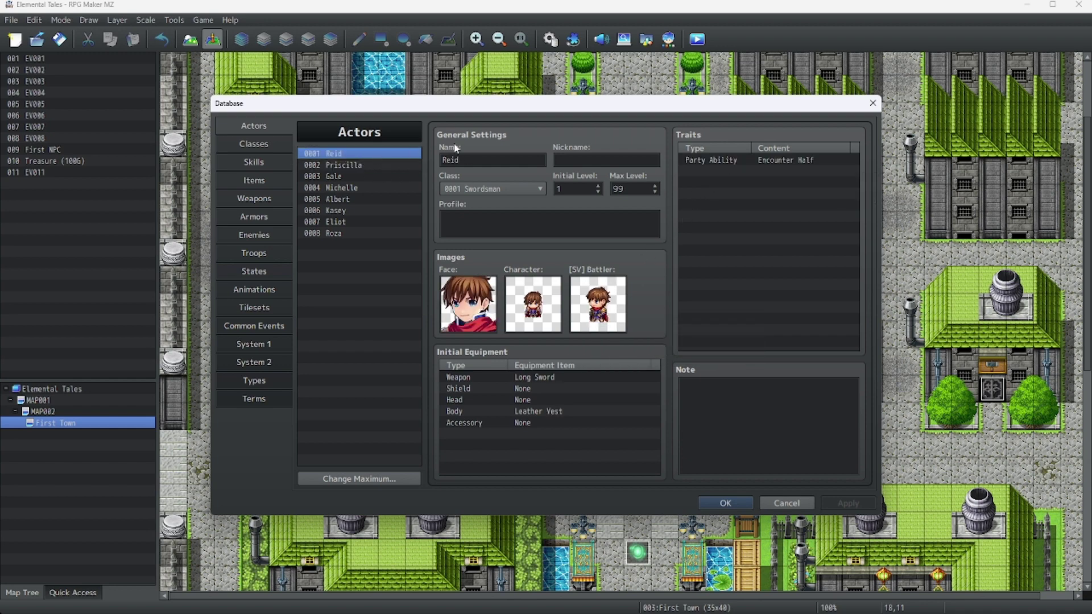
{"action": "double_click", "coordinate": [715, 157]}
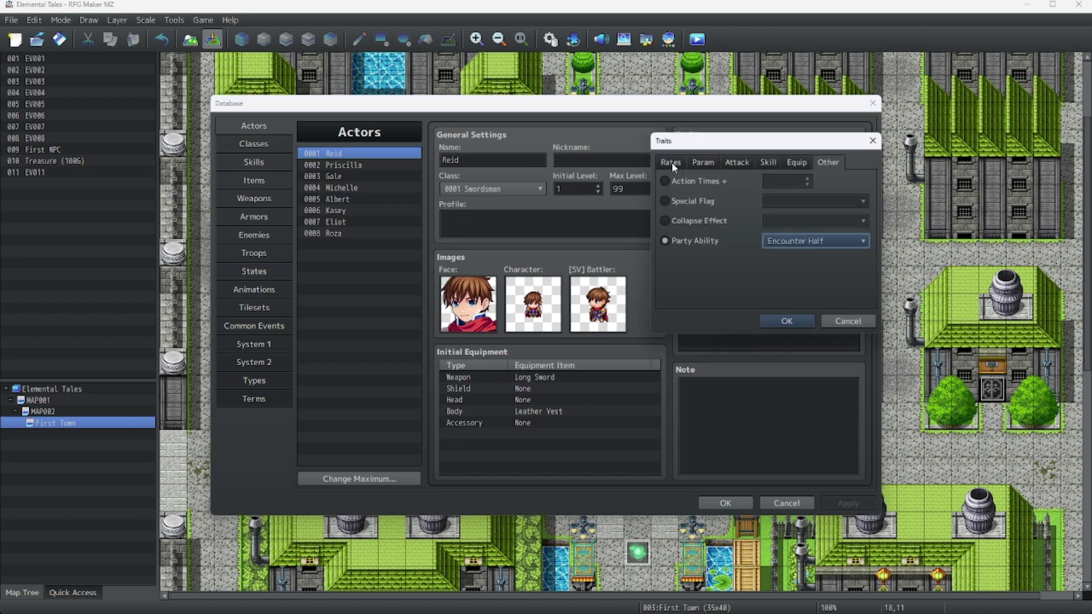
{"action": "left_click", "coordinate": [671, 161]}
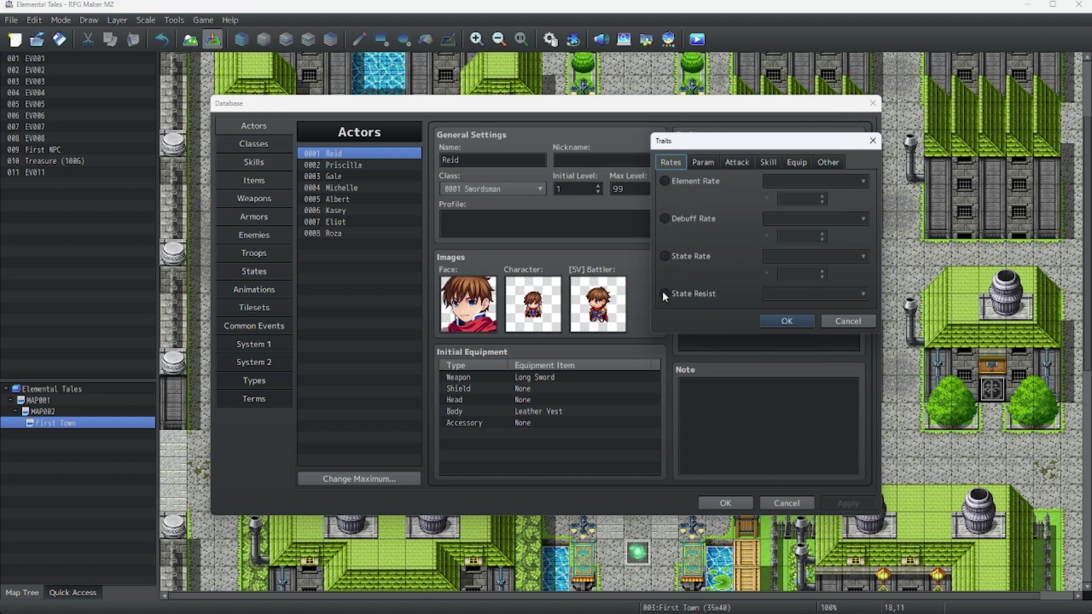
{"action": "mouse_move", "coordinate": [664, 294]}
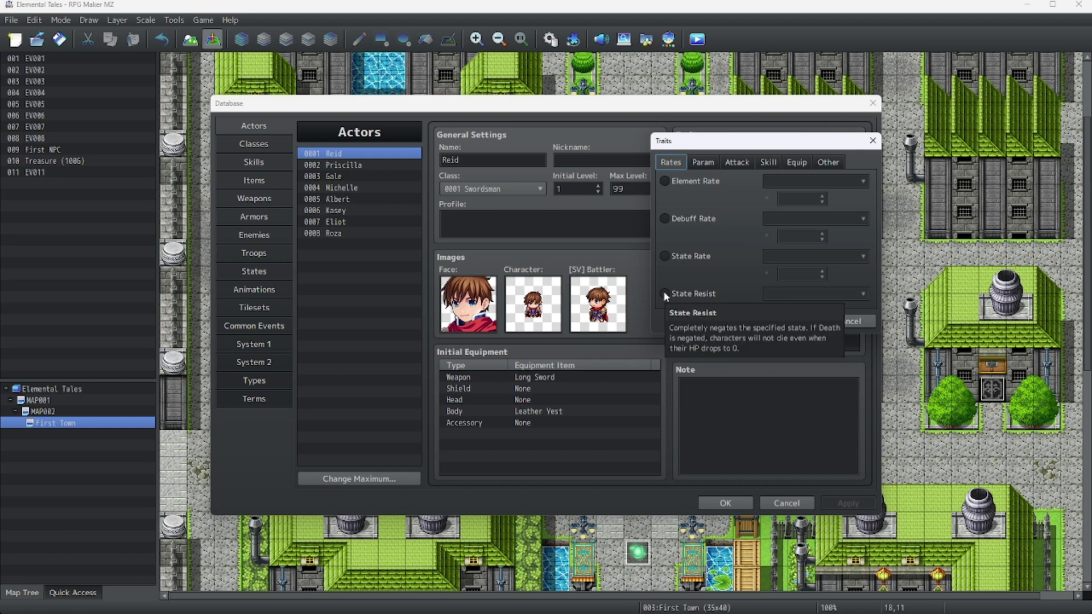
{"action": "left_click", "coordinate": [664, 293]}
{"action": "left_click", "coordinate": [782, 293]}
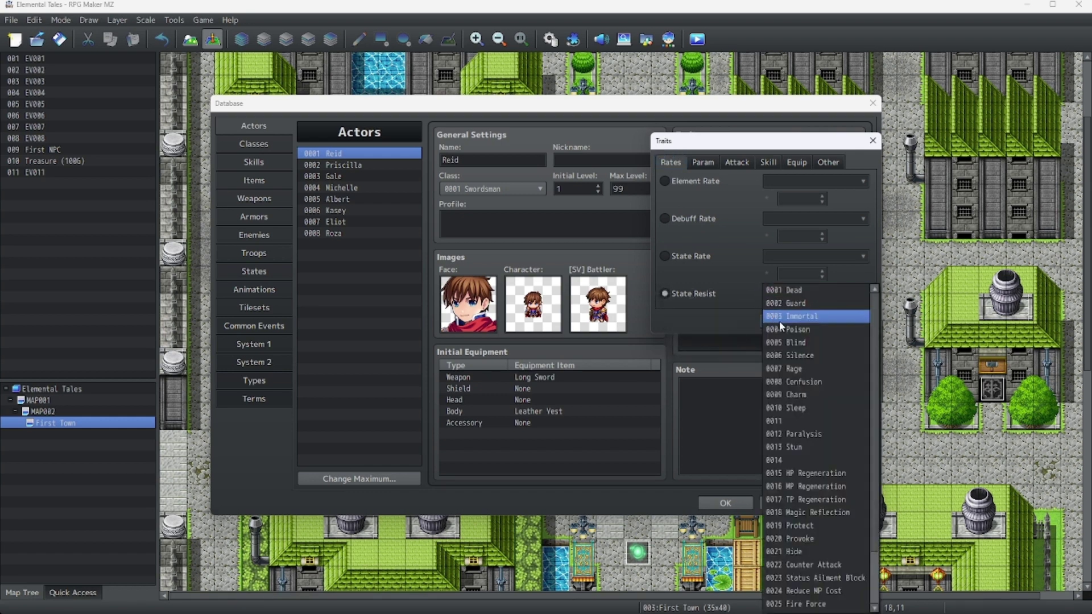
{"action": "left_click", "coordinate": [784, 335]}
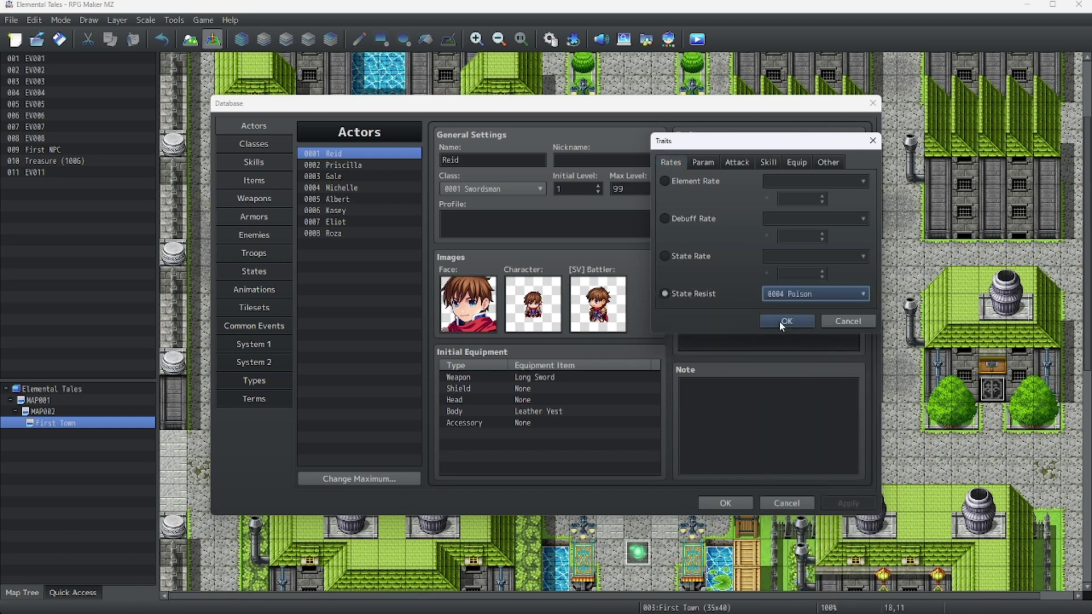
{"action": "left_click", "coordinate": [780, 321]}
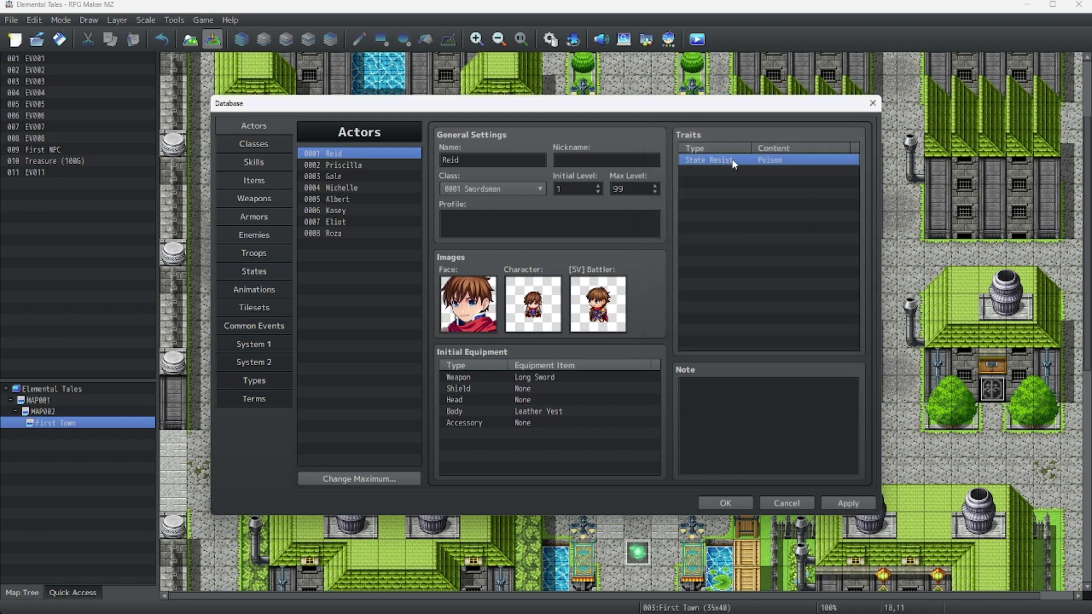
{"action": "key", "text": "Delete"}
{"action": "left_click", "coordinate": [259, 380]}
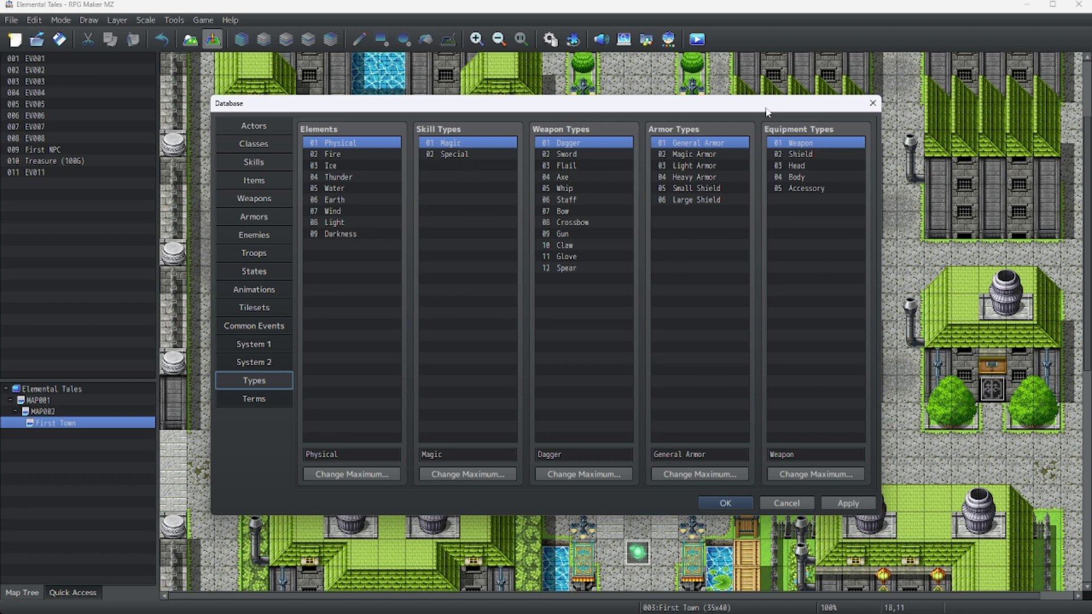
{"action": "left_click", "coordinate": [272, 145]}
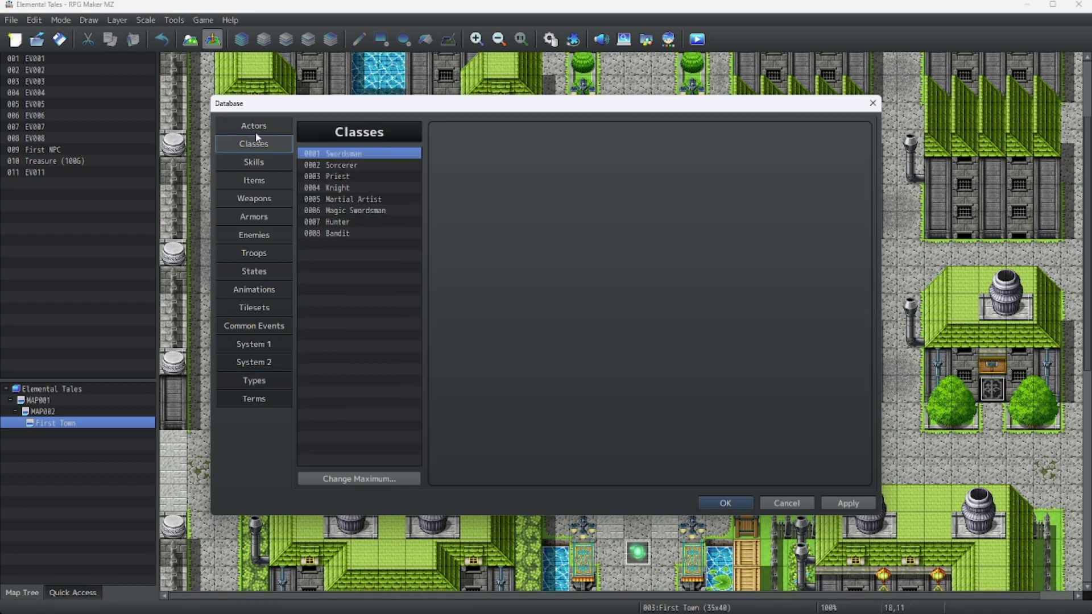
{"action": "left_click", "coordinate": [284, 132]}
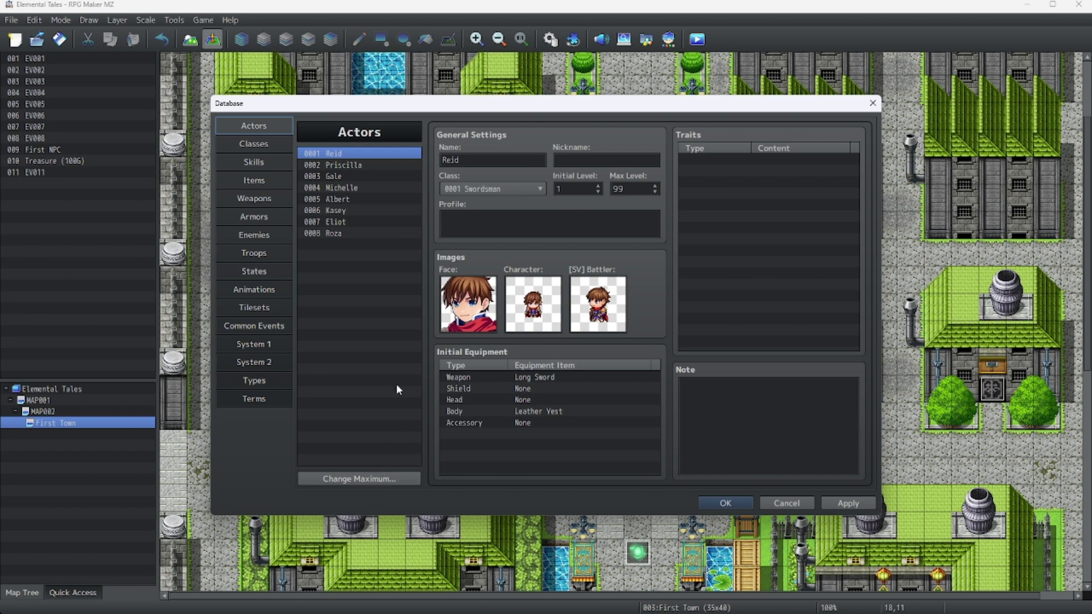
Step: Raise the maximum number of actors to 9
{"action": "left_click", "coordinate": [366, 479]}
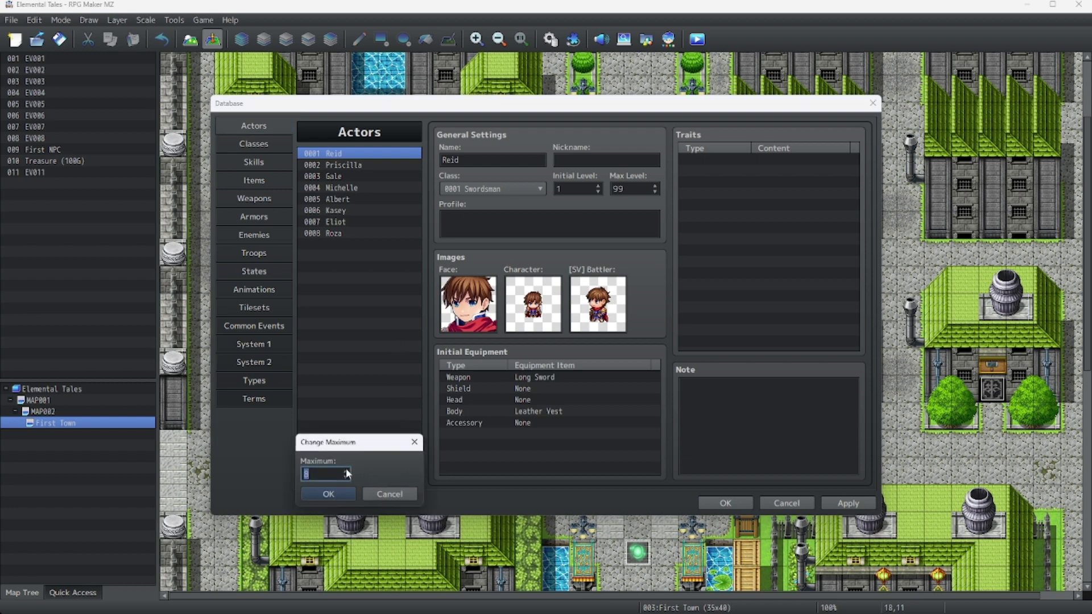
{"action": "type", "text": "9"}
{"action": "left_click", "coordinate": [329, 494]}
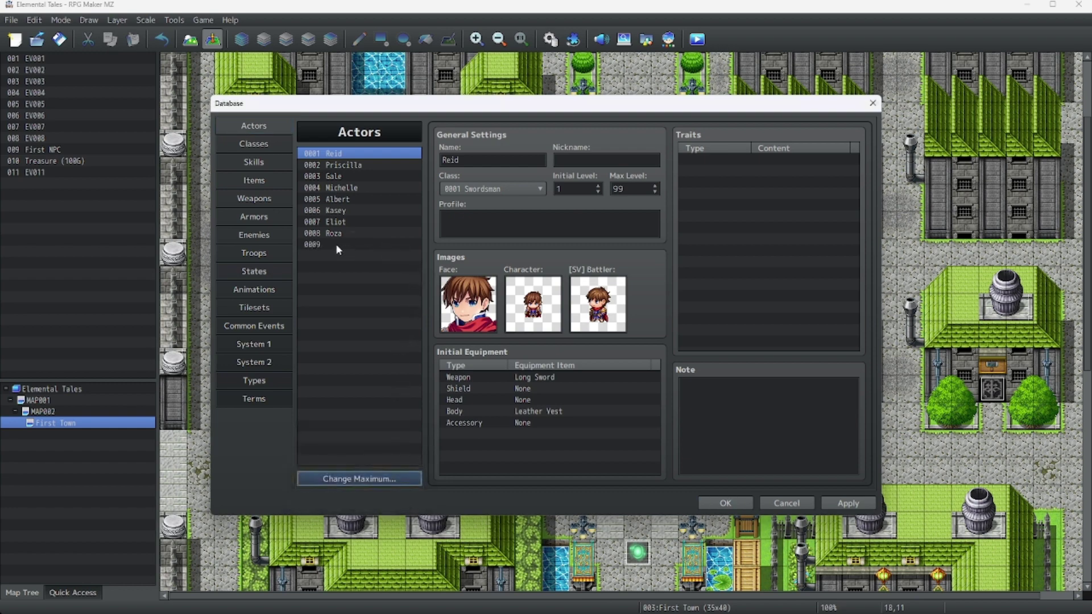
Step: Select the new actor 0009 and name it '???'
{"action": "left_click", "coordinate": [334, 244]}
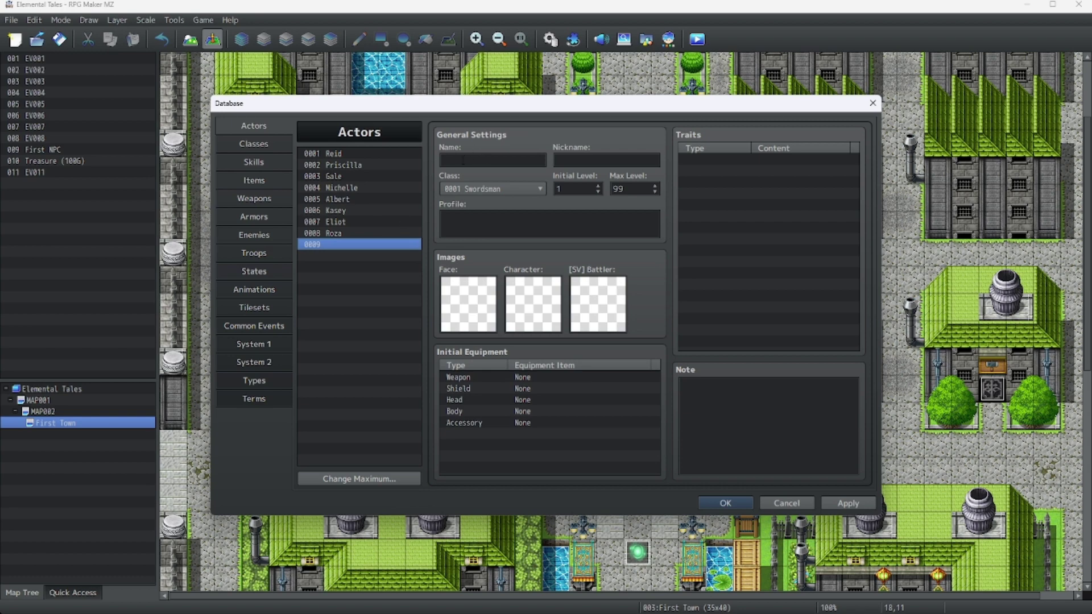
{"action": "left_click", "coordinate": [462, 160]}
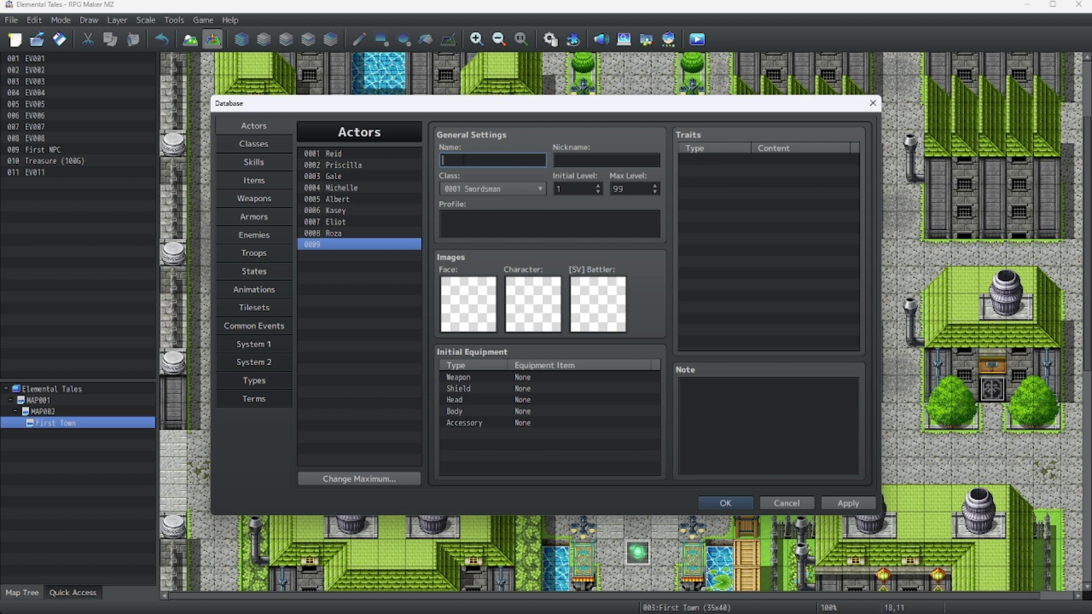
{"action": "type", "text": "o"}
{"action": "type", "text": "??"}
{"action": "double_click", "coordinate": [711, 159]}
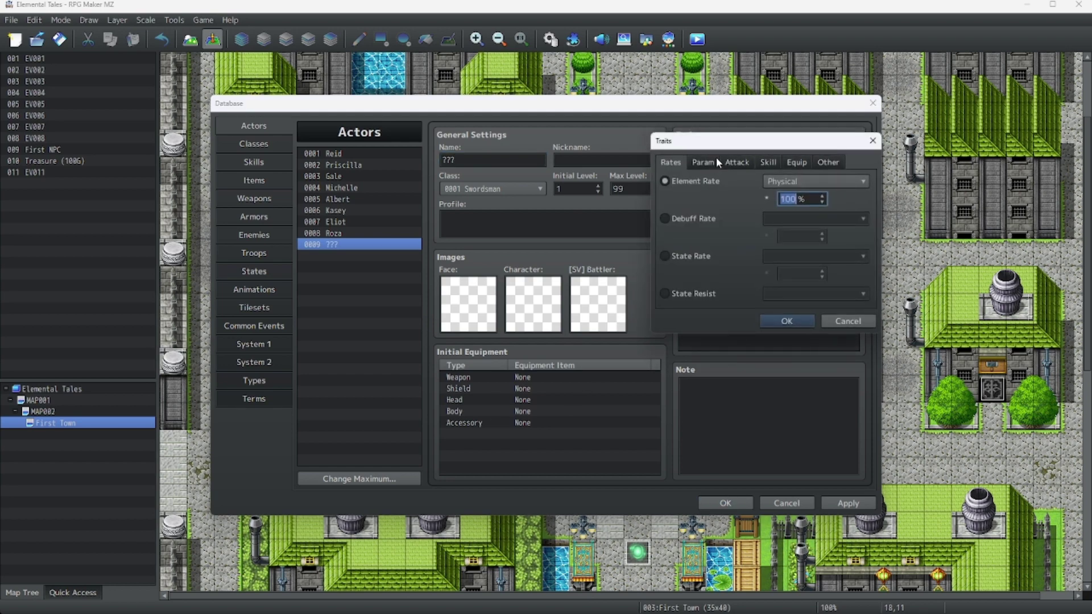
{"action": "left_click", "coordinate": [706, 162]}
{"action": "left_click", "coordinate": [739, 162]}
{"action": "left_click", "coordinate": [762, 161]}
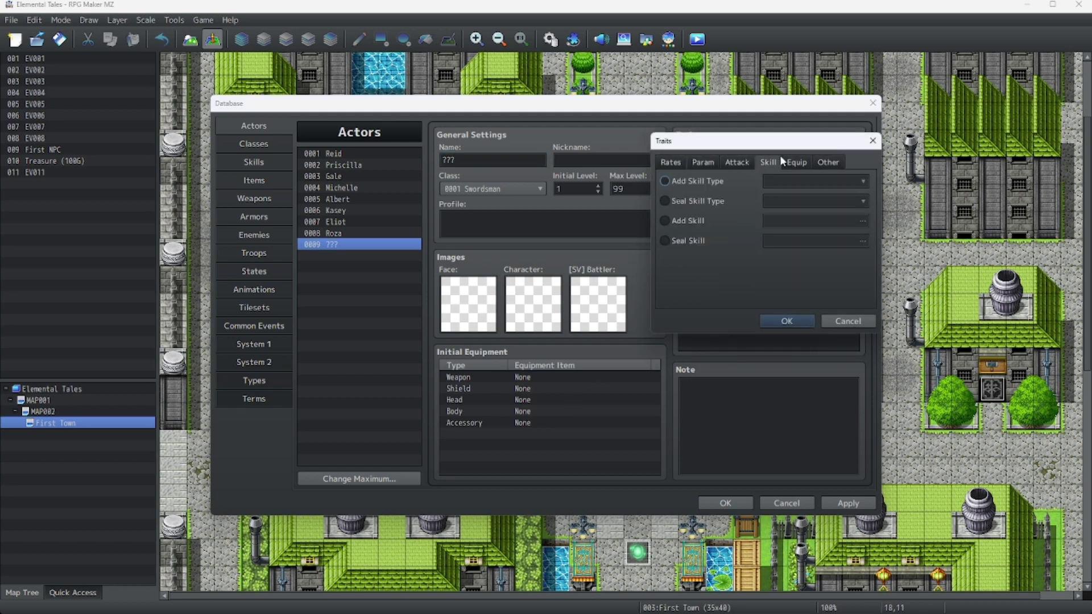
{"action": "left_click", "coordinate": [797, 162]}
{"action": "left_click", "coordinate": [825, 162]}
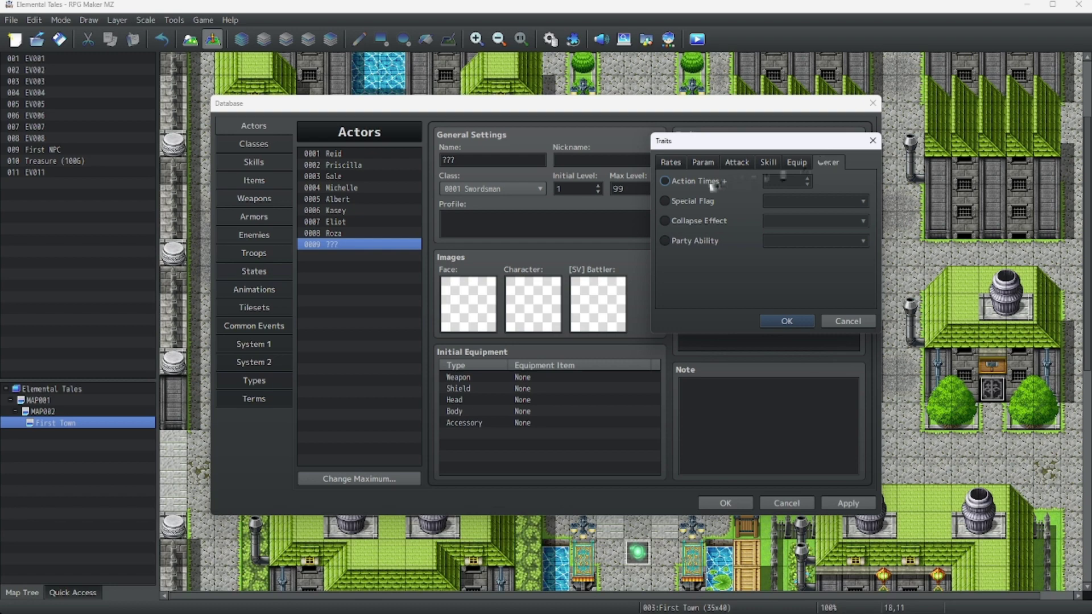
{"action": "mouse_move", "coordinate": [711, 183]}
{"action": "mouse_move", "coordinate": [709, 202]}
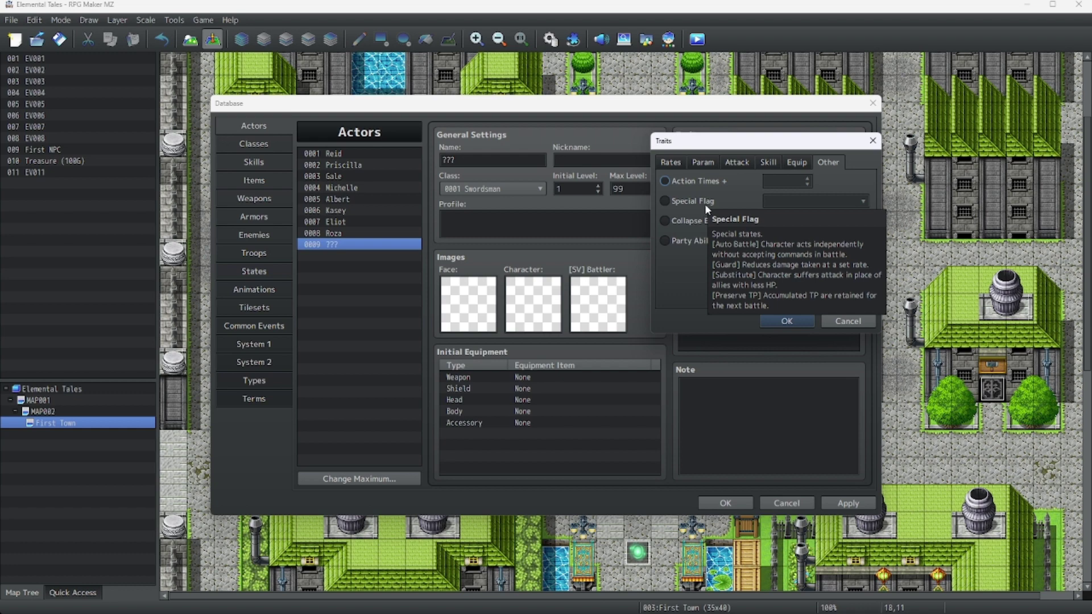
{"action": "mouse_move", "coordinate": [708, 243]}
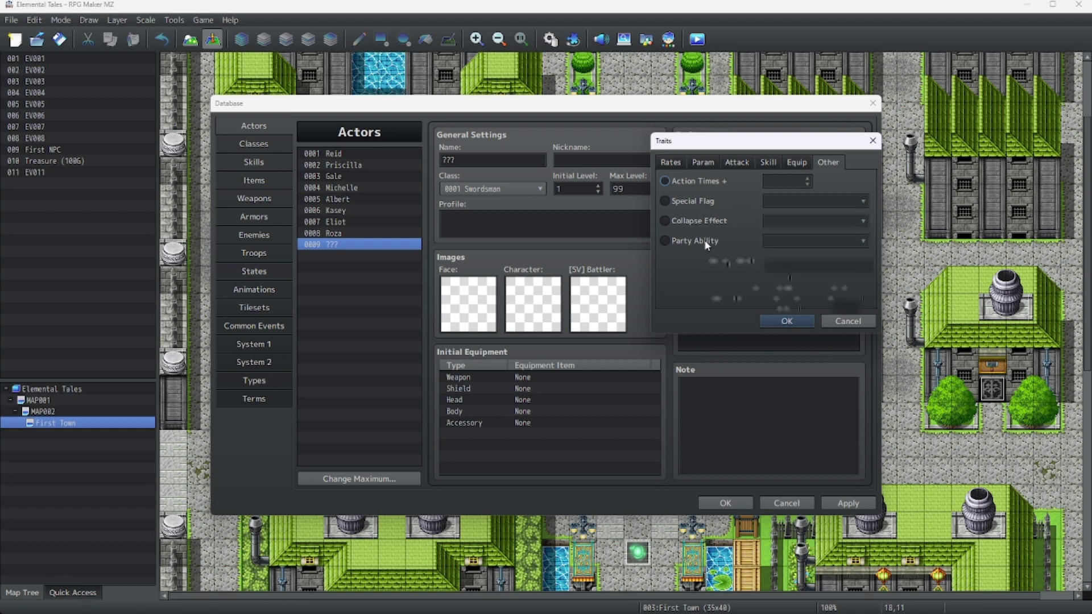
{"action": "left_click", "coordinate": [704, 162]}
{"action": "left_click", "coordinate": [738, 163]}
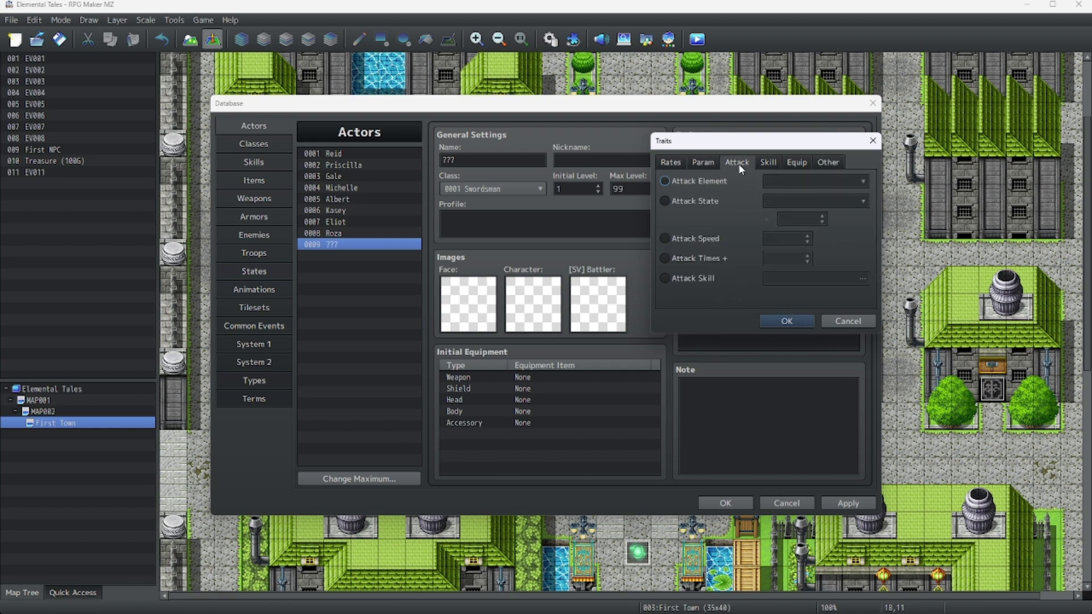
{"action": "left_click", "coordinate": [681, 161]}
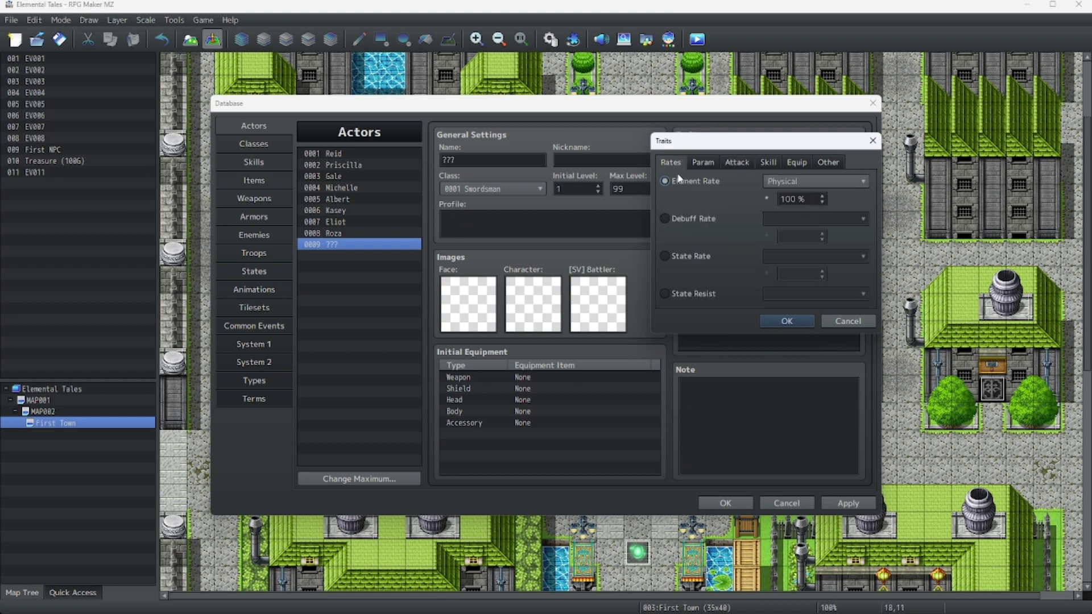
{"action": "left_click", "coordinate": [787, 320]}
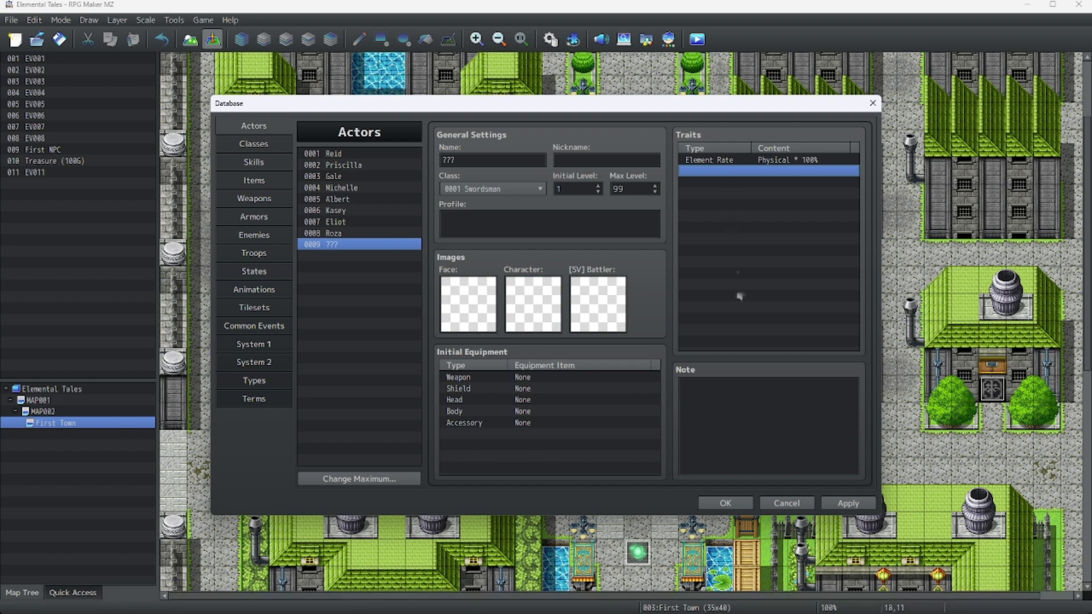
{"action": "left_click", "coordinate": [732, 162]}
{"action": "key", "text": "Delete"}
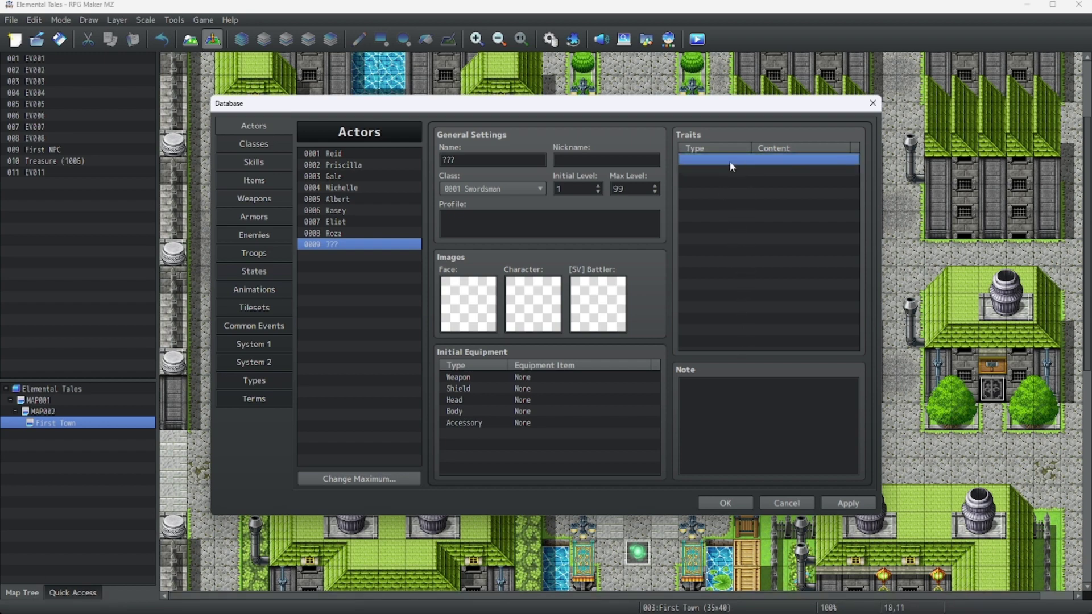